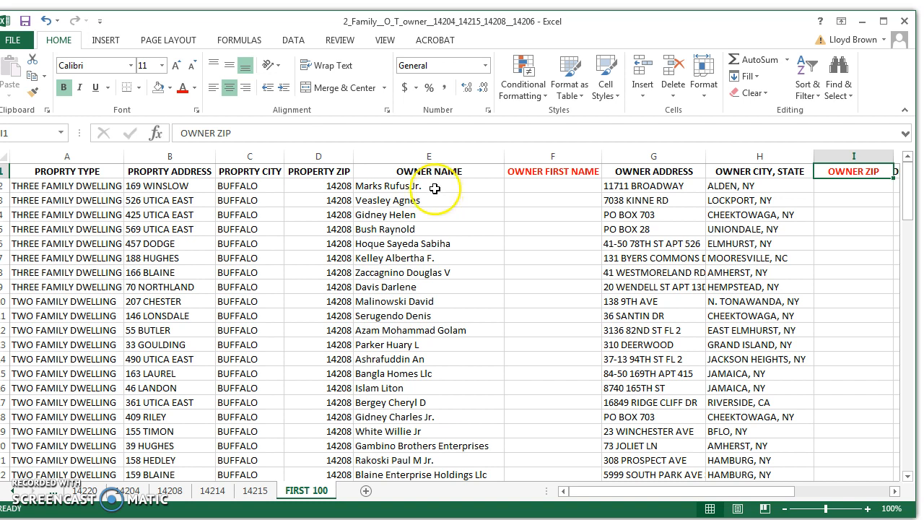
# - Enter the owners' first names in cells F2, F3 and F6, taking them from the owner name column
pyautogui.click(436, 186)
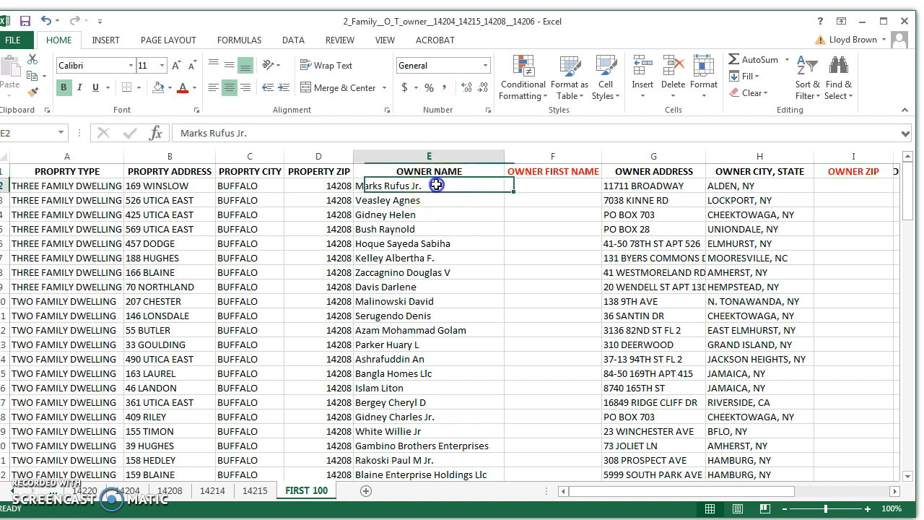
pyautogui.click(566, 190)
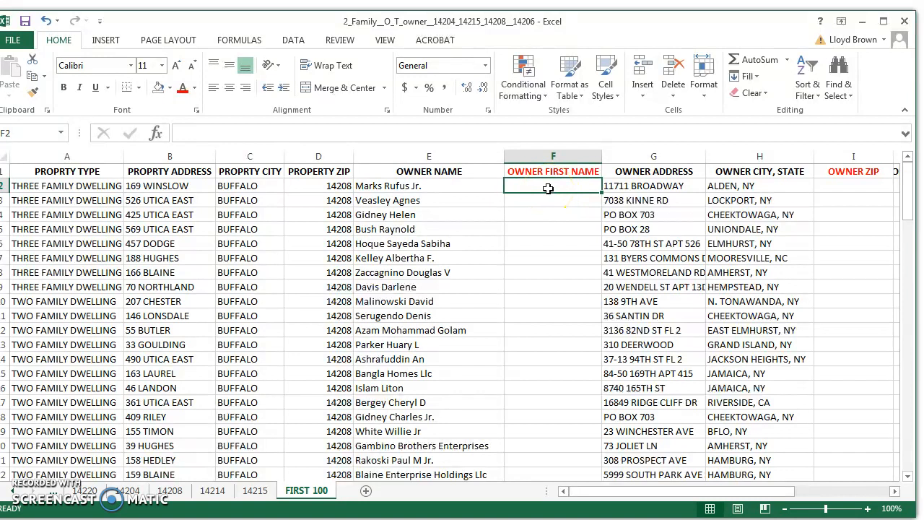
pyautogui.write('r')
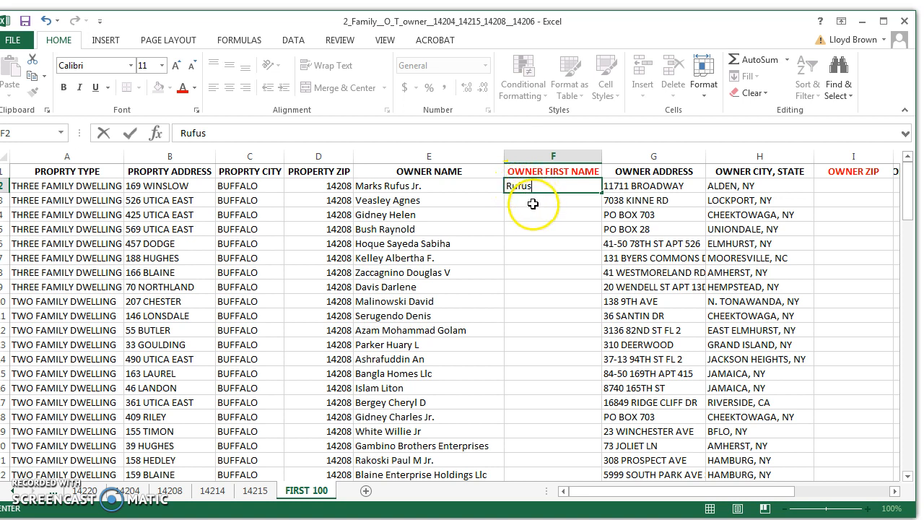
pyautogui.click(532, 203)
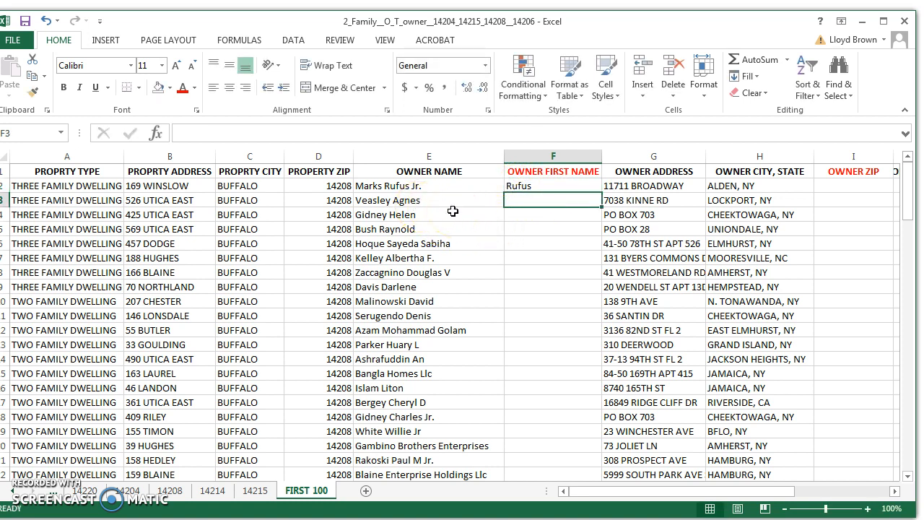
pyautogui.write('Agnes')
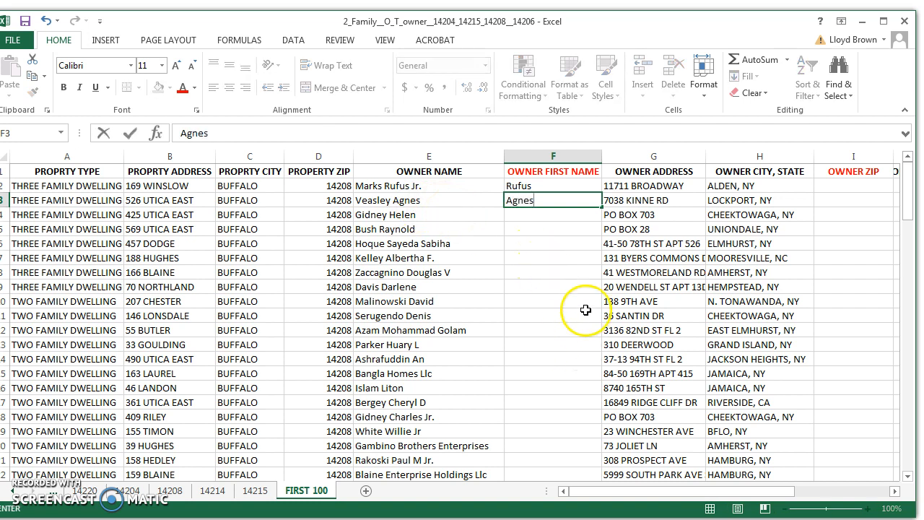
pyautogui.click(530, 247)
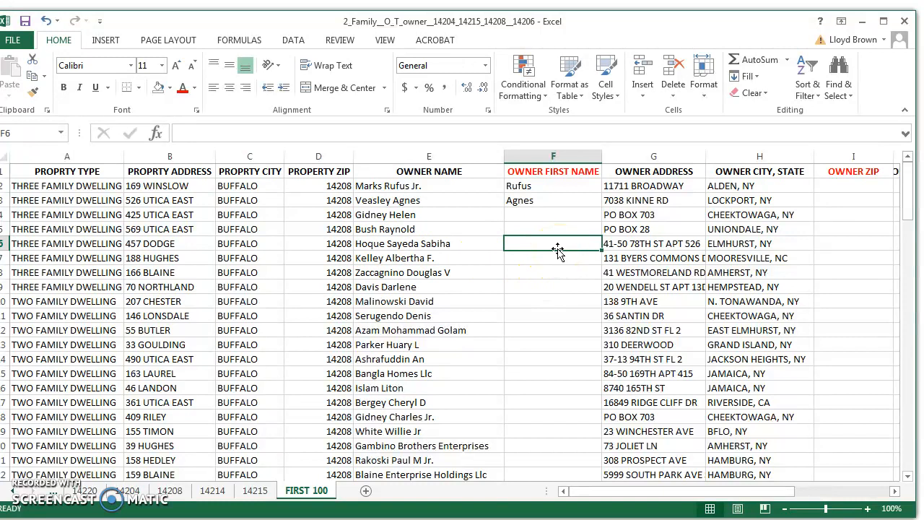
pyautogui.write('Sayeda')
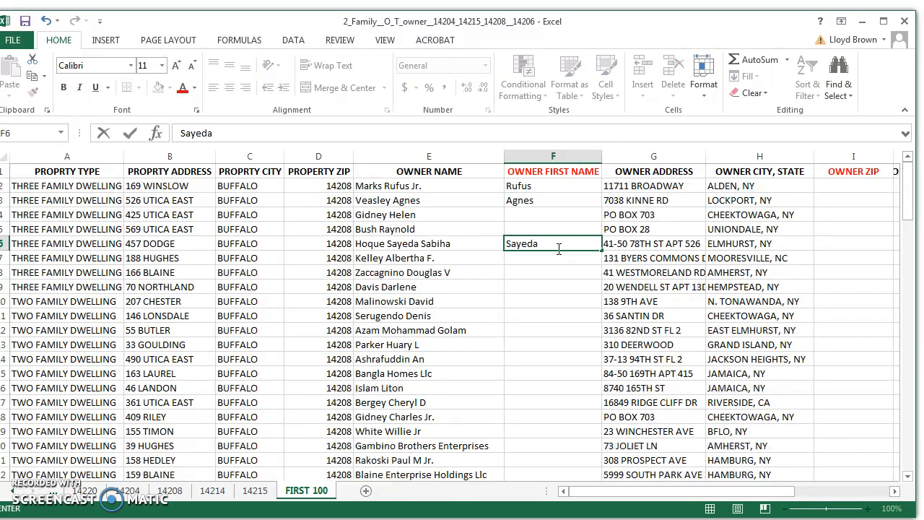
pyautogui.click(573, 287)
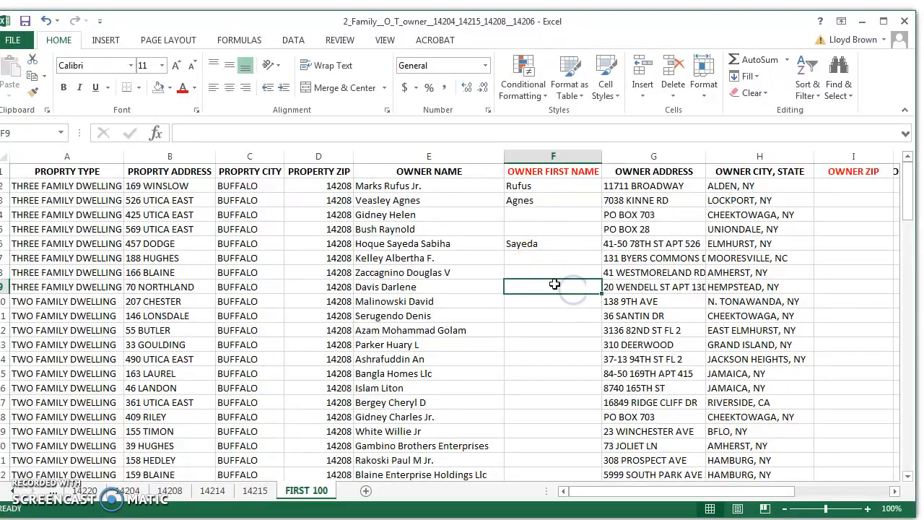
# - Fill the company name Gambino Brothers Enterprises from cell E20 across into the owner first name cell F20
pyautogui.scroll(-1, 562, 301)
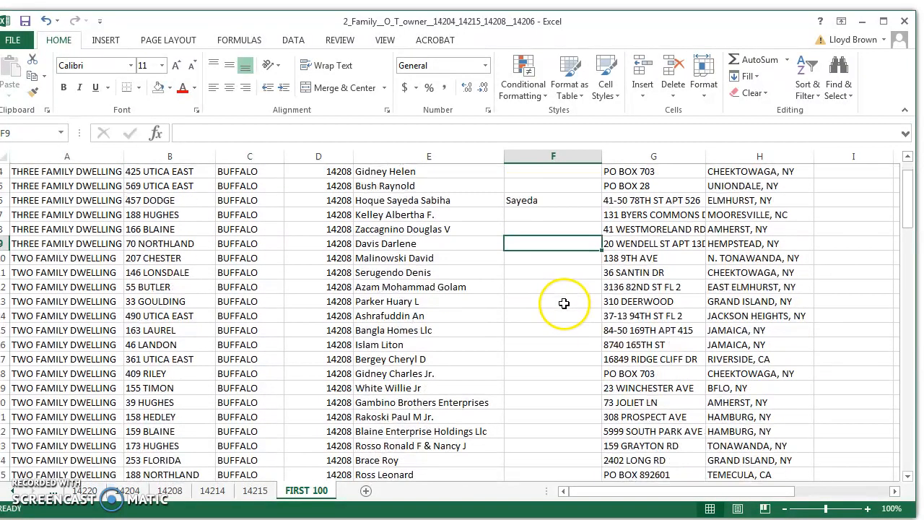
pyautogui.click(444, 402)
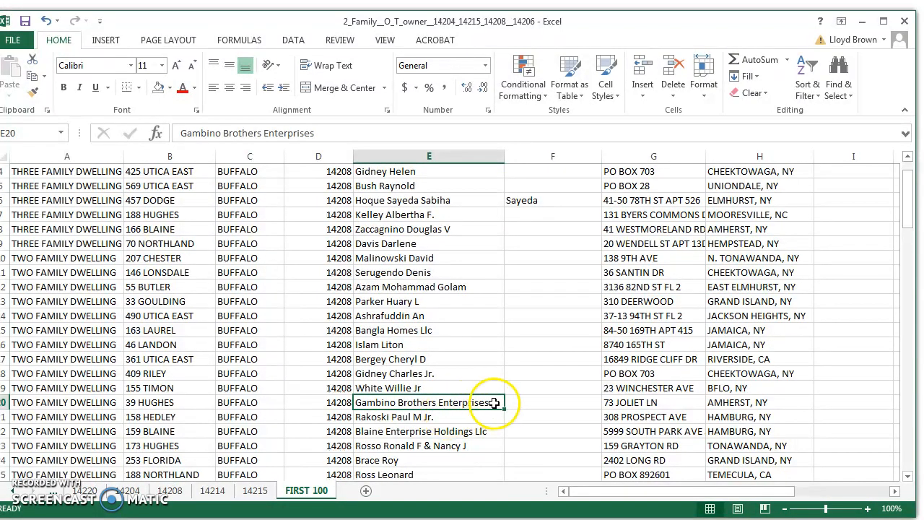
pyautogui.moveTo(505, 410); pyautogui.dragTo(581, 407)
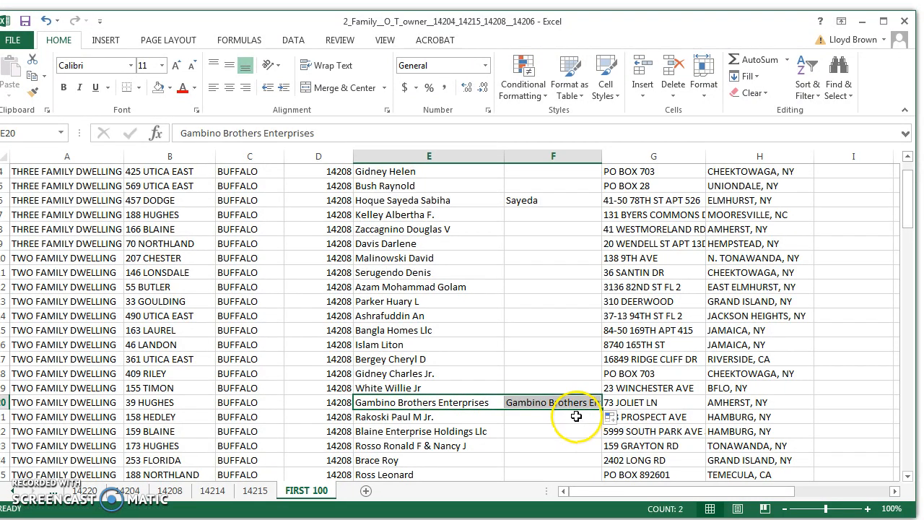
pyautogui.click(575, 416)
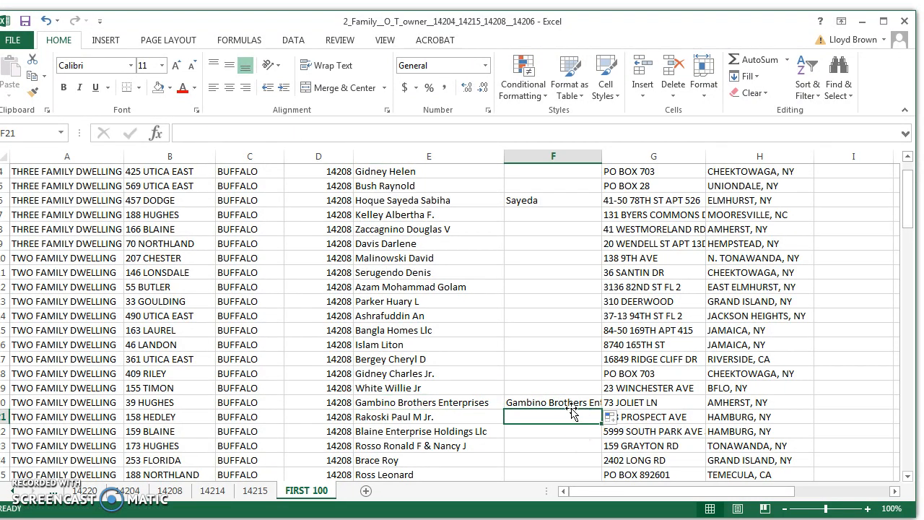
# - Fill Blaine Enterprise Holdings Llc from cell E22 across into F22, and change the ending in E22 to LLC
pyautogui.scroll(-1, 571, 408)
pyautogui.scroll(-1, 576, 392)
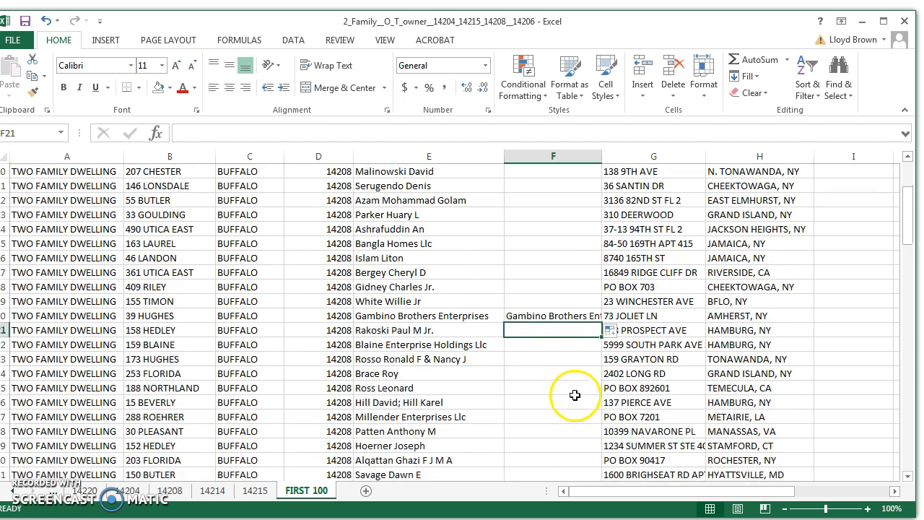
pyautogui.click(472, 345)
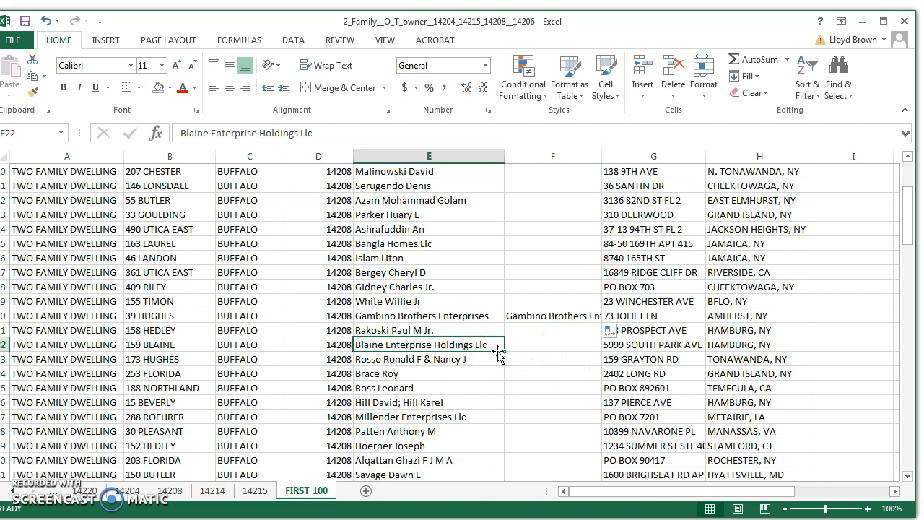
pyautogui.moveTo(504, 350); pyautogui.dragTo(576, 347)
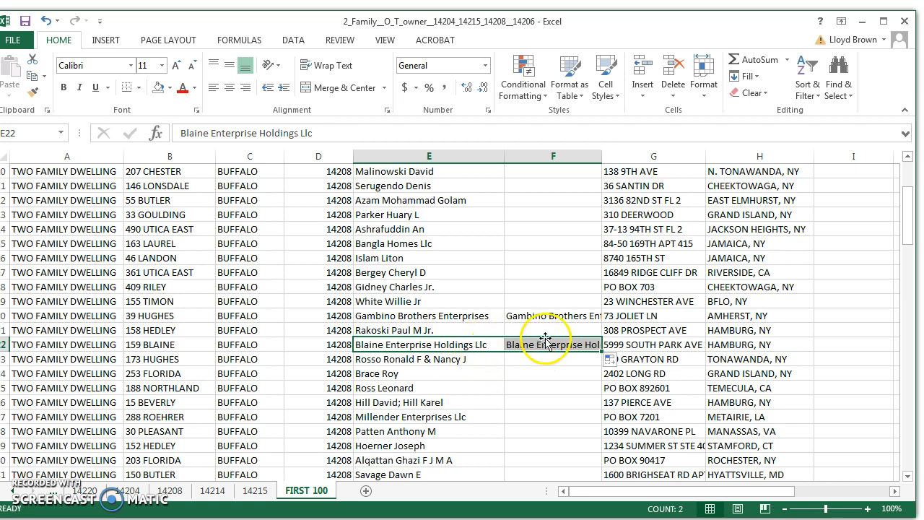
pyautogui.click(308, 134)
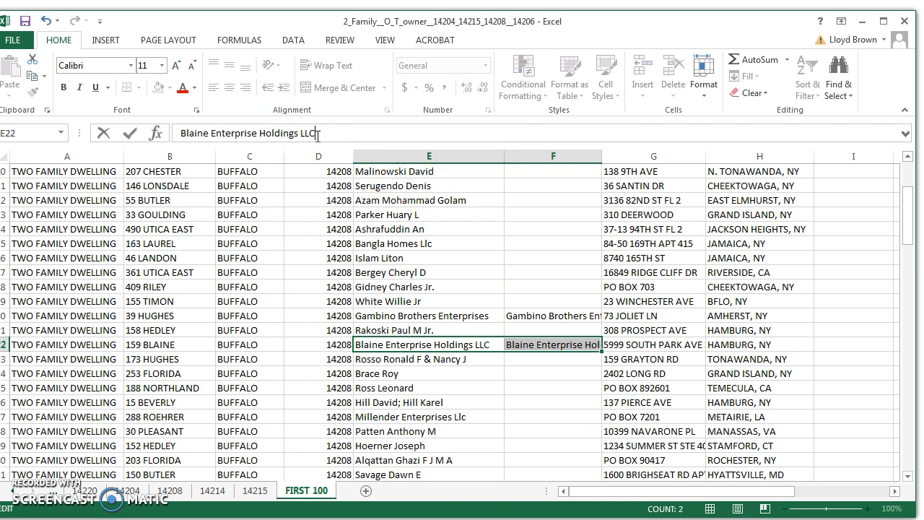
pyautogui.click(553, 371)
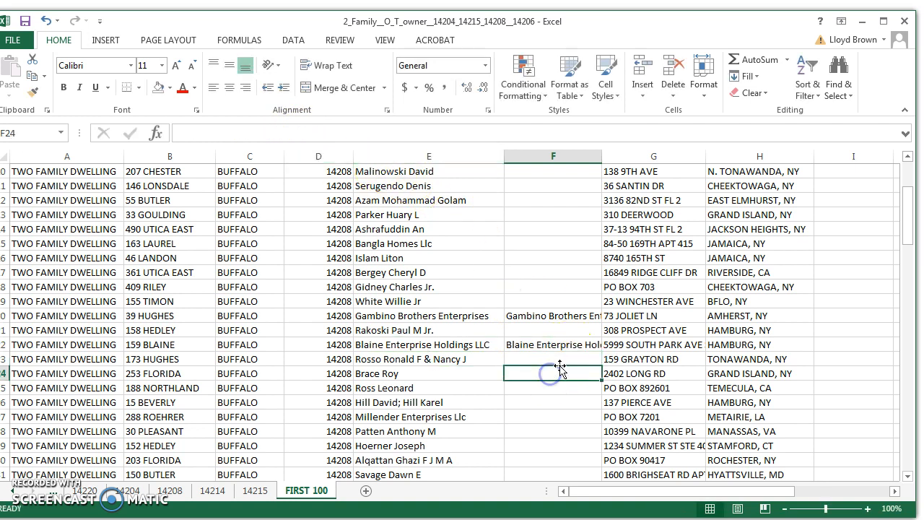
pyautogui.click(569, 345)
# - Enter only the first co-owner's first name in cell F23 for the property with two named owners
pyautogui.scroll(3, 560, 322)
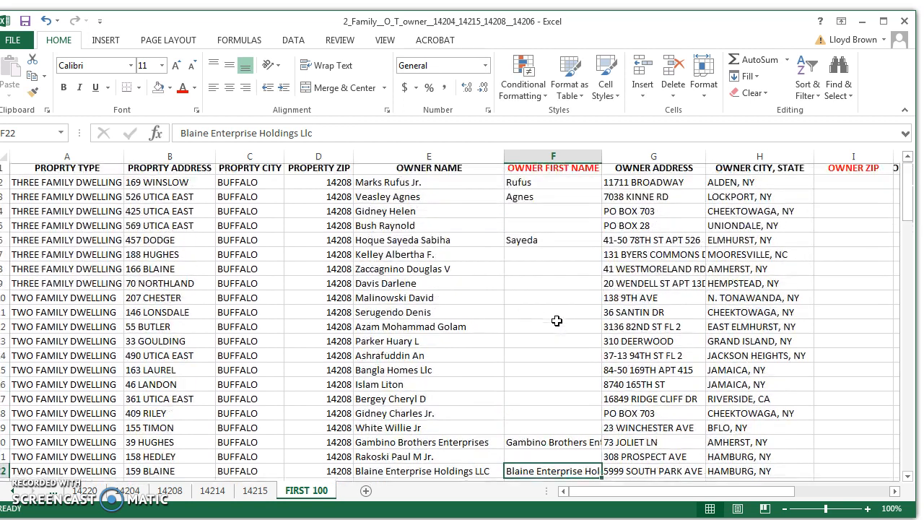
pyautogui.scroll(-1, 554, 351)
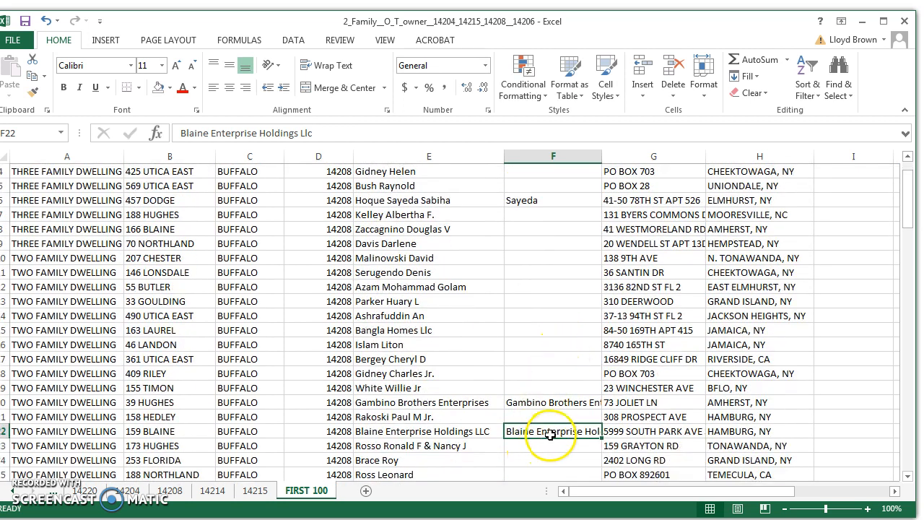
pyautogui.scroll(-2, 548, 426)
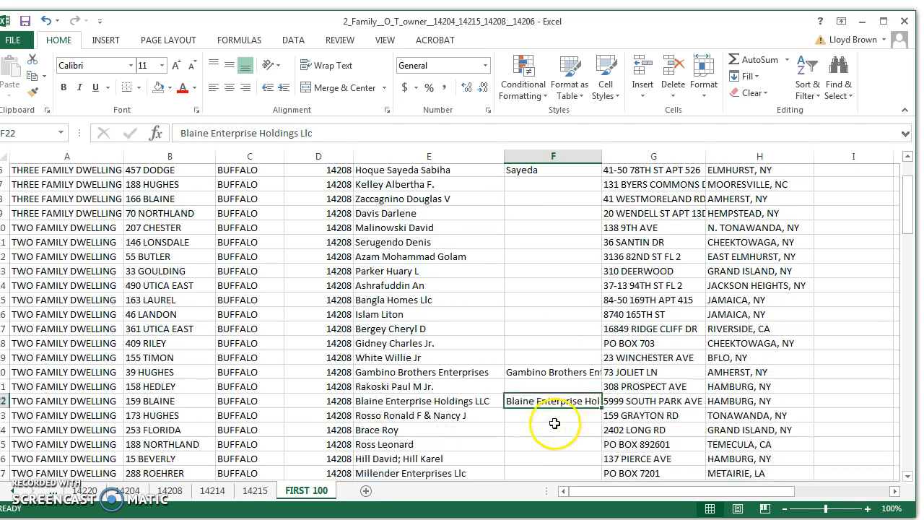
pyautogui.click(487, 359)
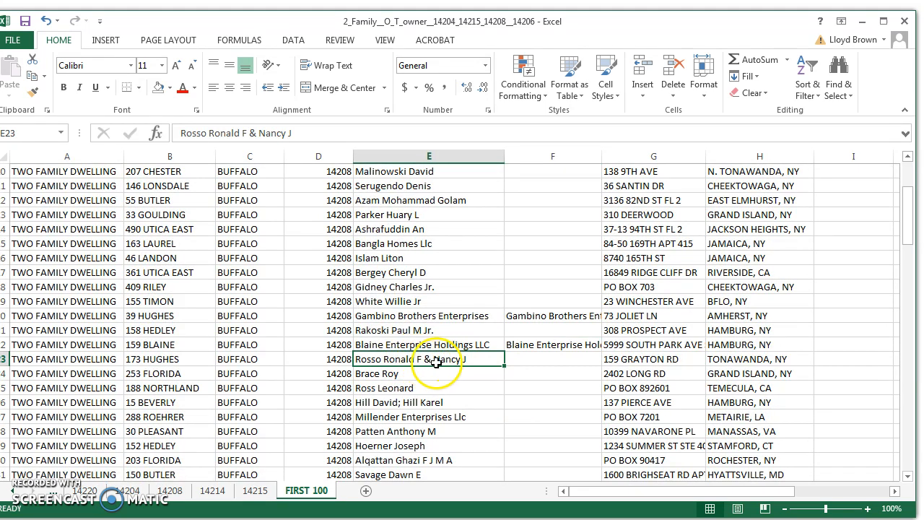
pyautogui.click(524, 361)
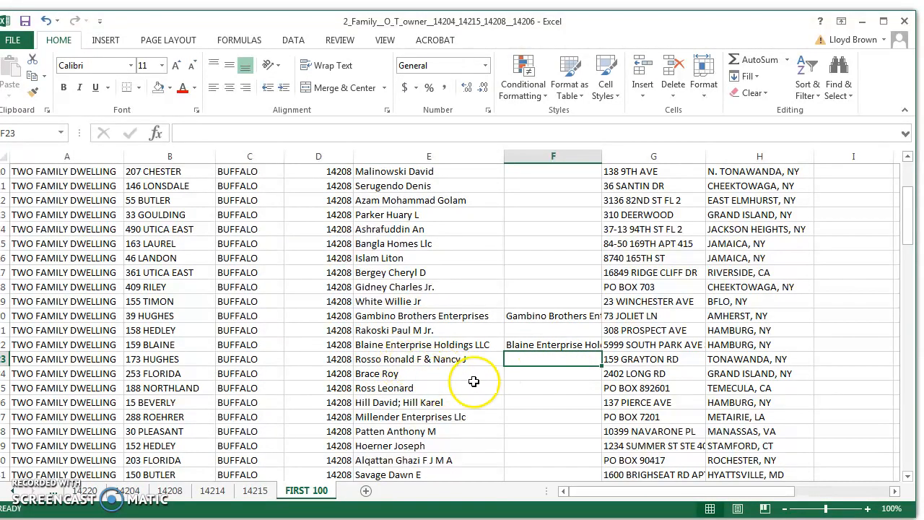
pyautogui.write('Ronald')
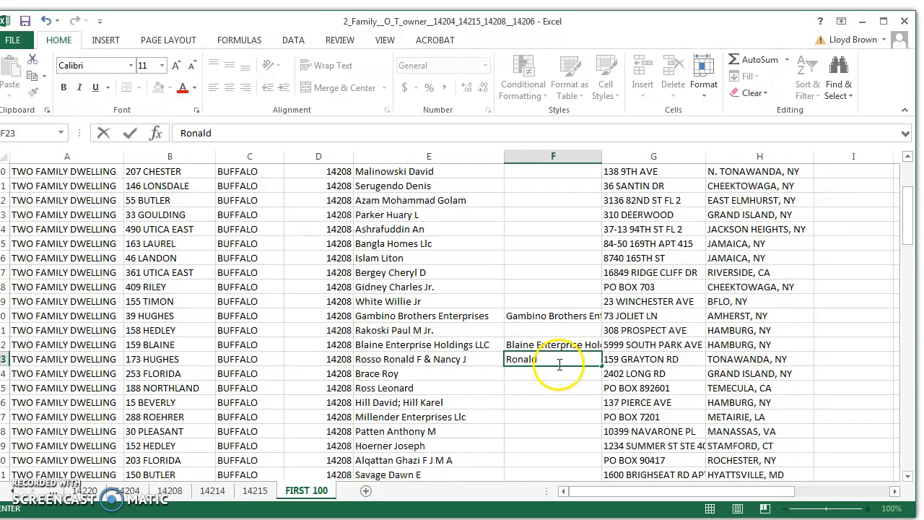
pyautogui.click(557, 389)
pyautogui.scroll(-3, 558, 379)
pyautogui.scroll(5, 543, 345)
pyautogui.scroll(-9, 542, 359)
pyautogui.scroll(2, 542, 365)
pyautogui.scroll(8, 545, 366)
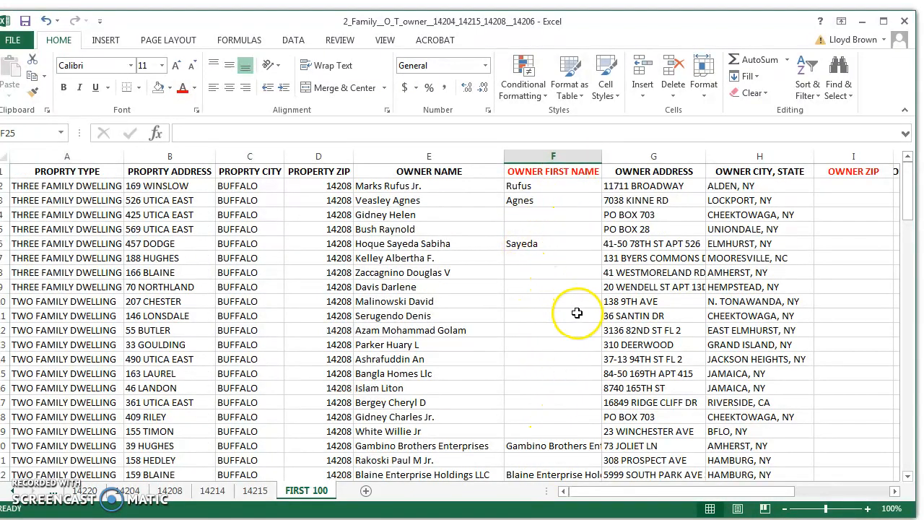
# - Copy the owner address in cell G2 and switch to the web browser
pyautogui.moveTo(592, 491); pyautogui.dragTo(612, 491)
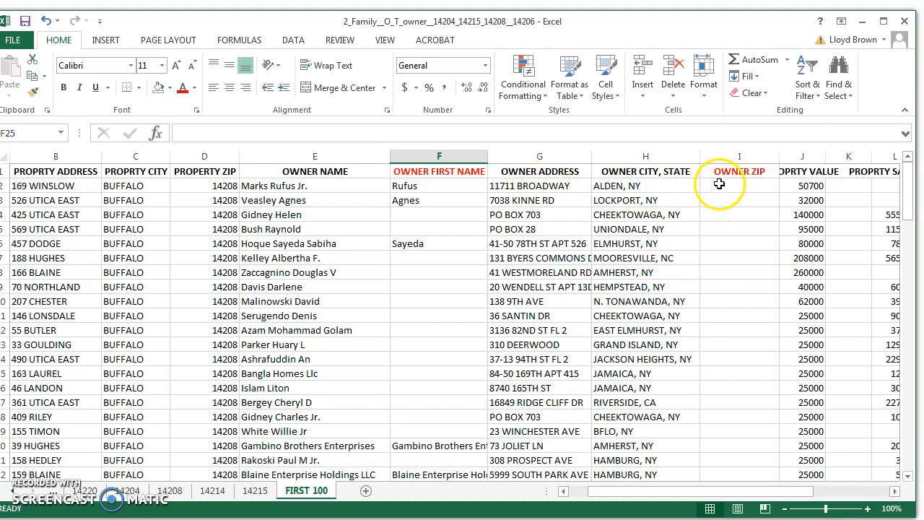
pyautogui.click(542, 187)
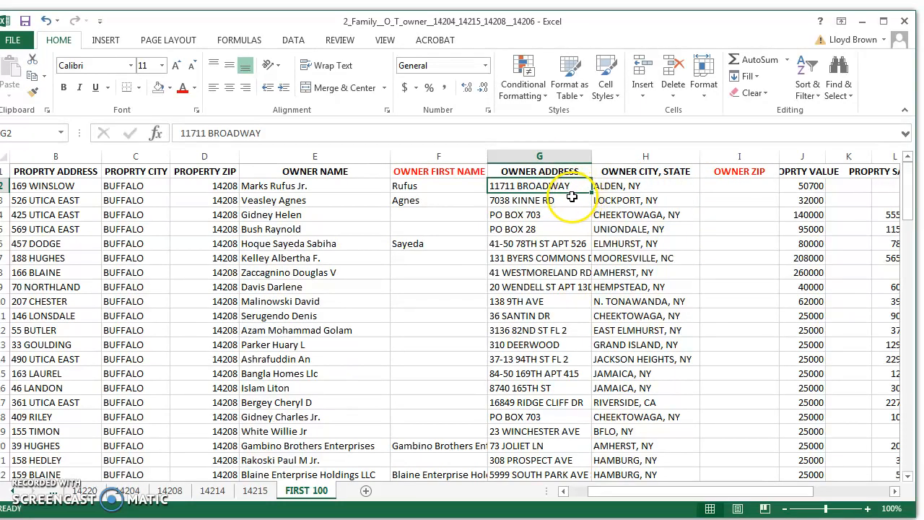
pyautogui.hotkey('ctrl', 'c')
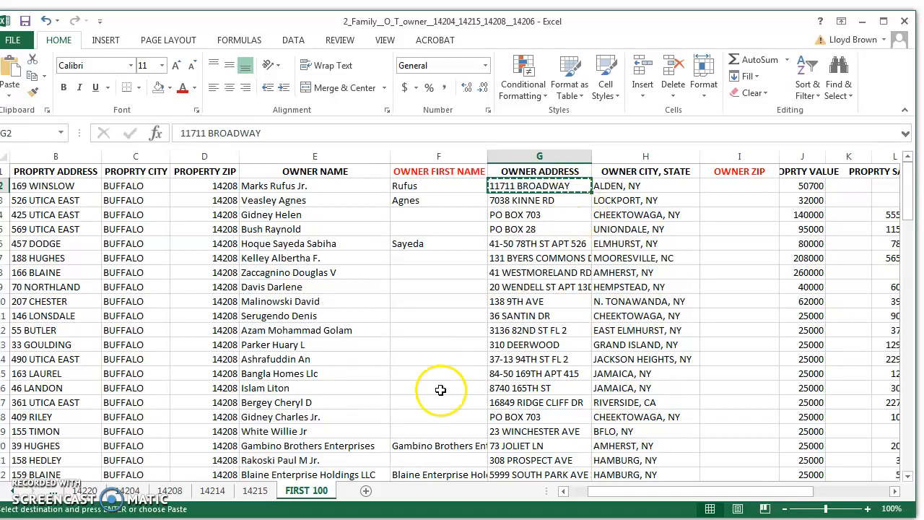
pyautogui.click(45, 518)
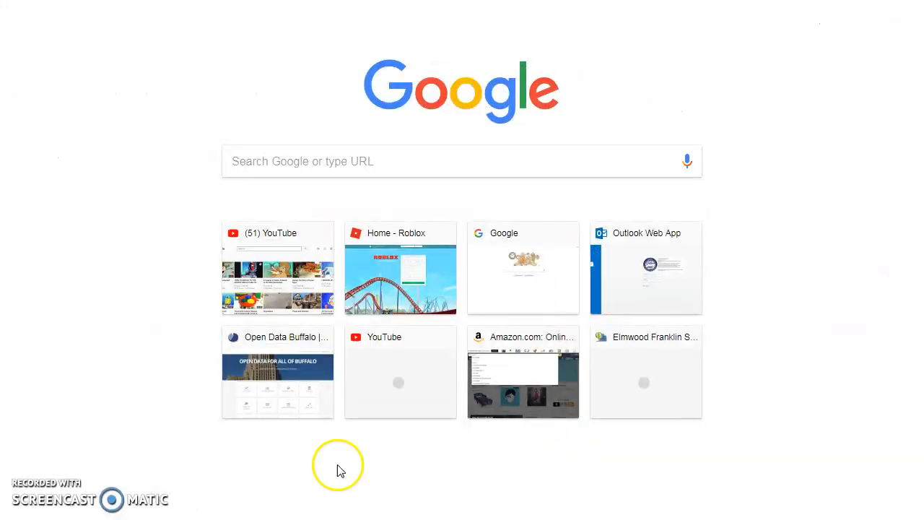
pyautogui.click(395, 167)
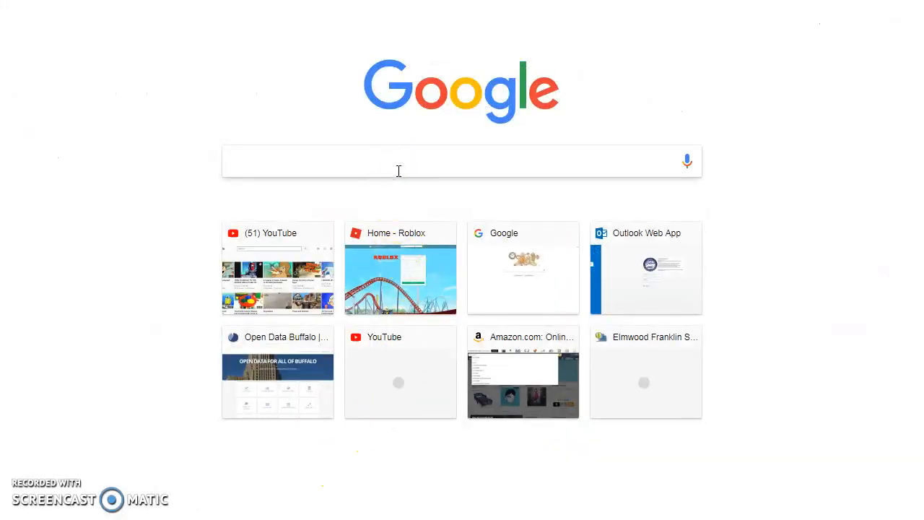
pyautogui.hotkey('ctrl', 'v')
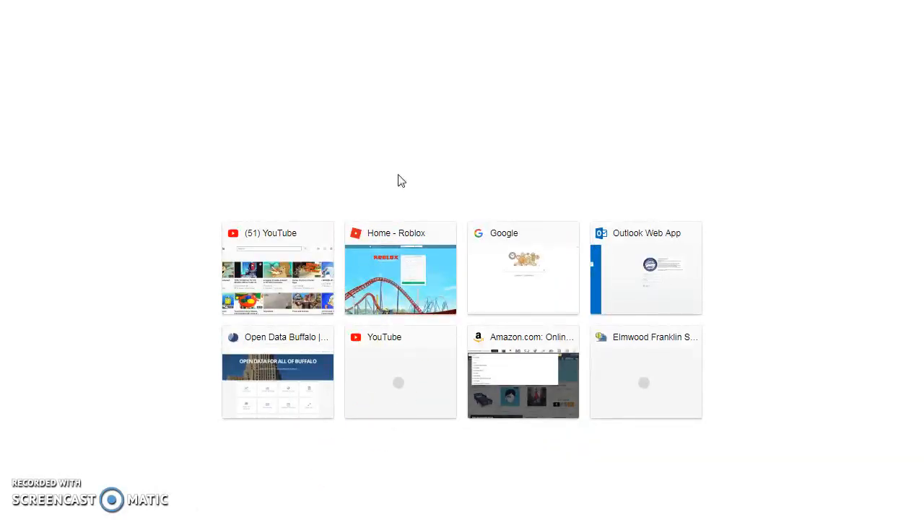
pyautogui.click(378, 166)
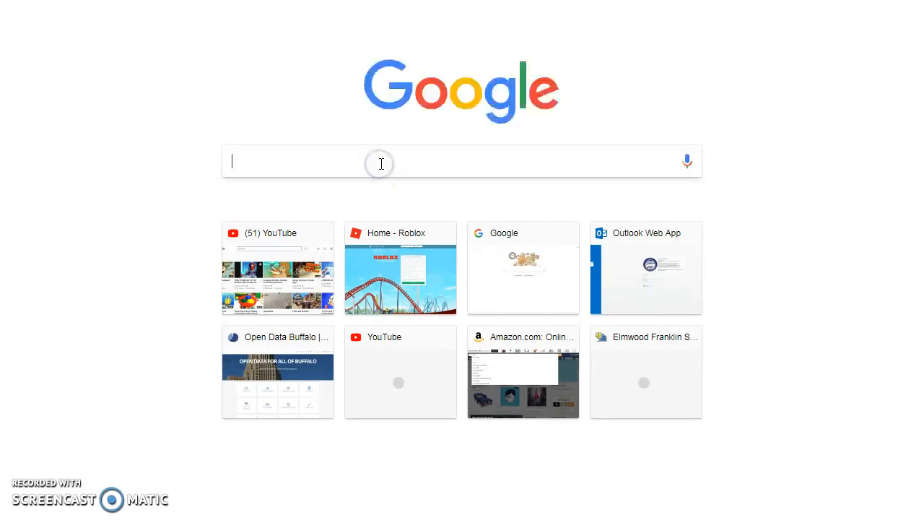
pyautogui.click(504, 272)
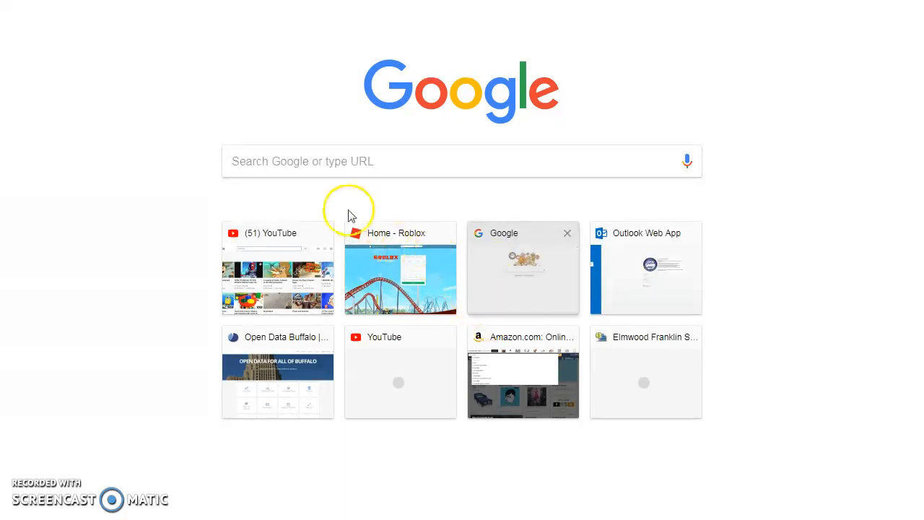
# - Open the Google homepage and search for the copied owner address using the suggestion that matches the owner's city and state
pyautogui.click(517, 289)
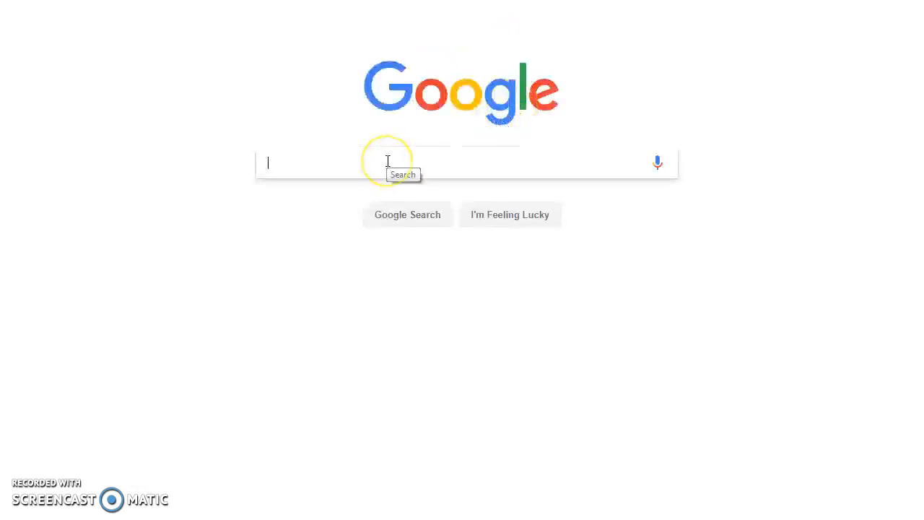
pyautogui.hotkey('ctrl', 'v')
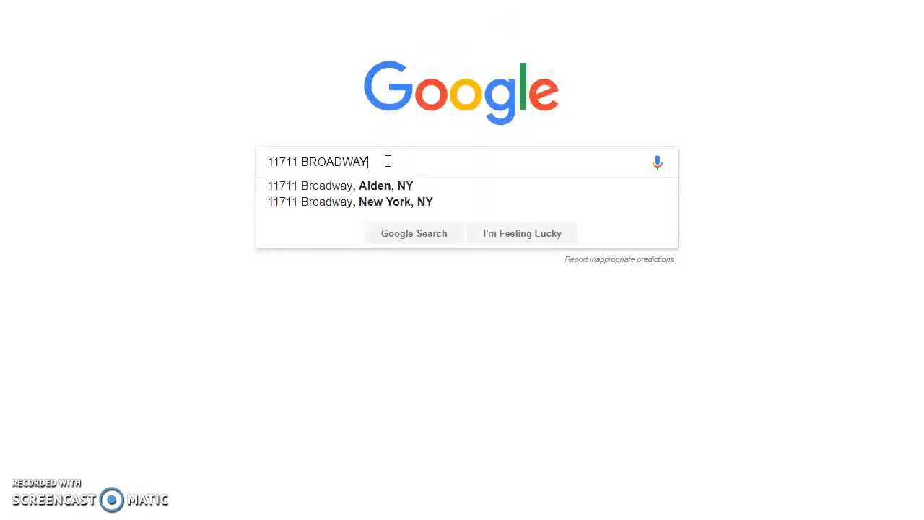
pyautogui.click(388, 186)
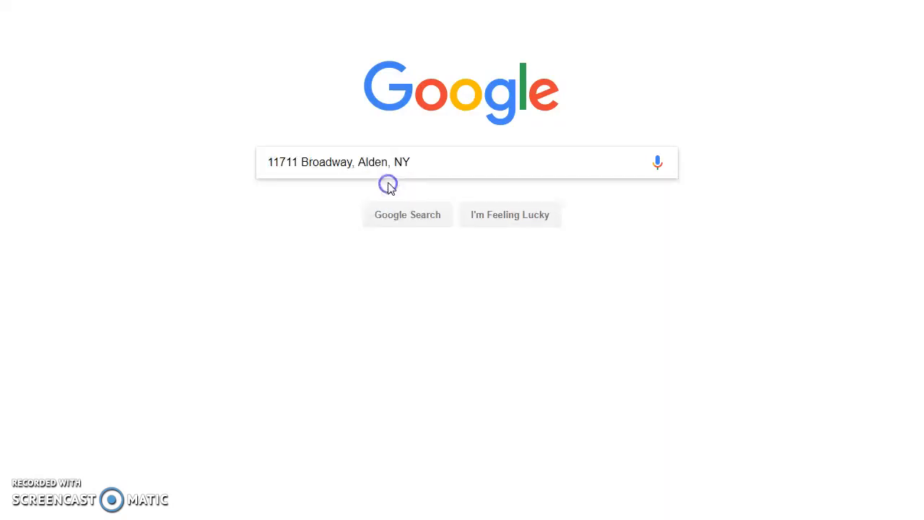
# - Run the Google search for the owner address, switch back to Excel, and enter the owner's ZIP code from the results in cell I2
pyautogui.click(407, 214)
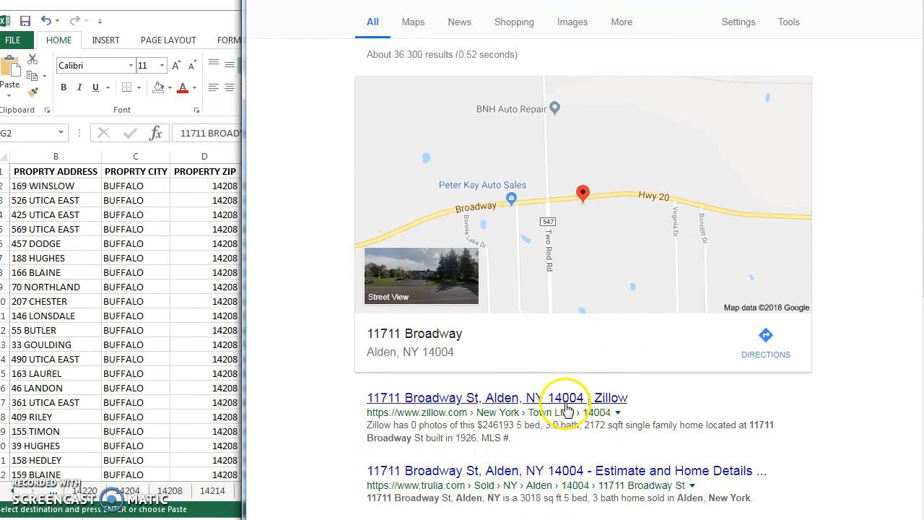
pyautogui.click(144, 220)
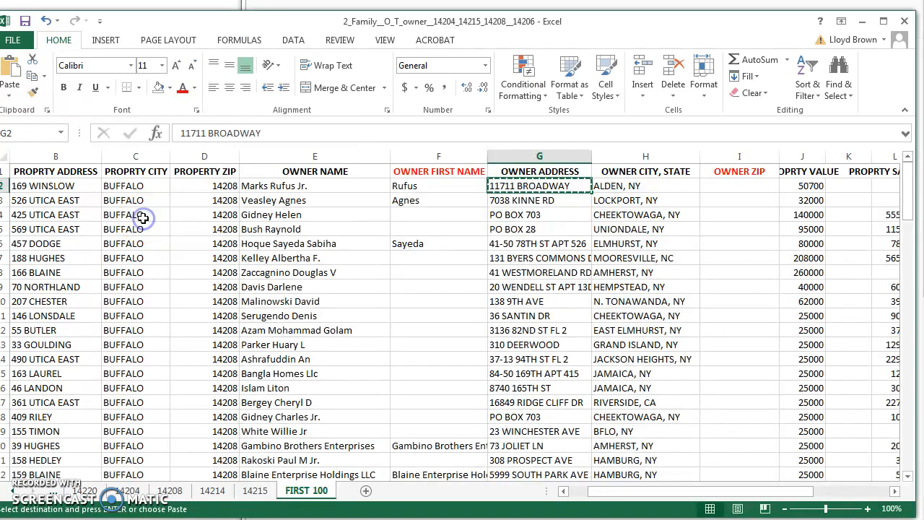
pyautogui.click(732, 187)
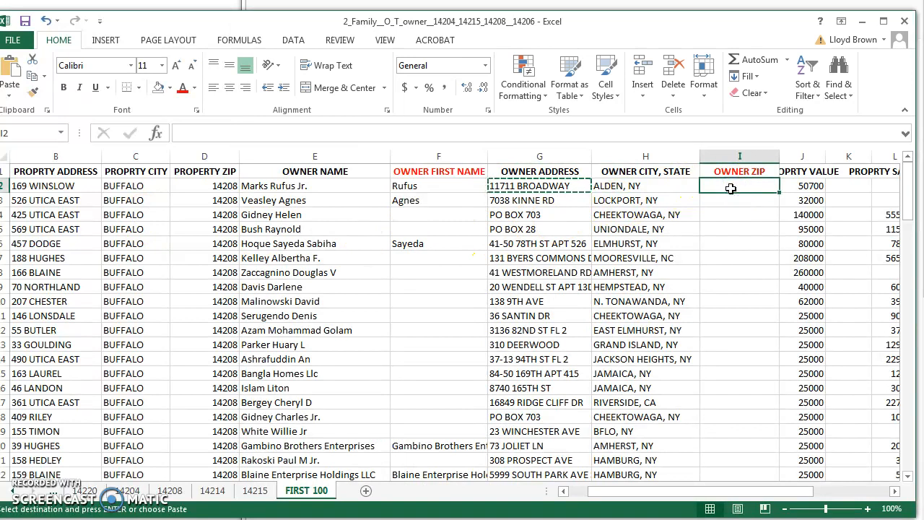
pyautogui.write('1400')
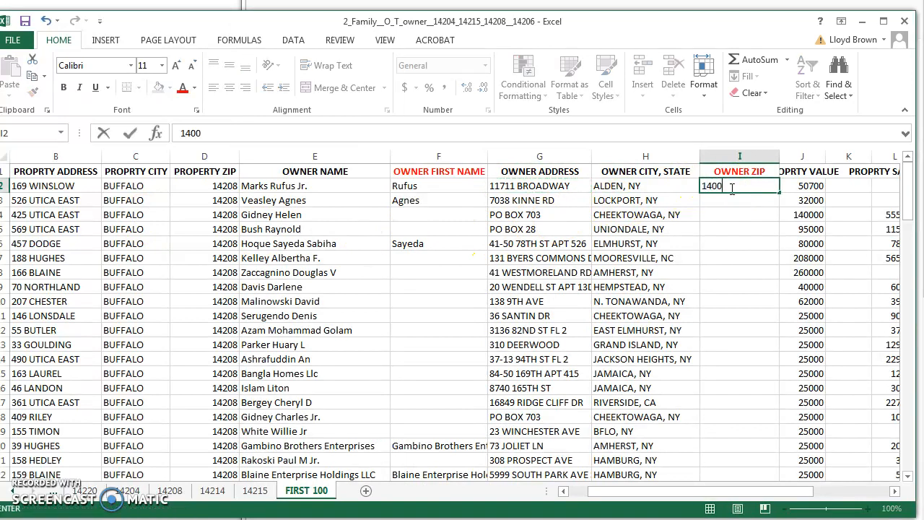
pyautogui.write('4')
pyautogui.click(732, 202)
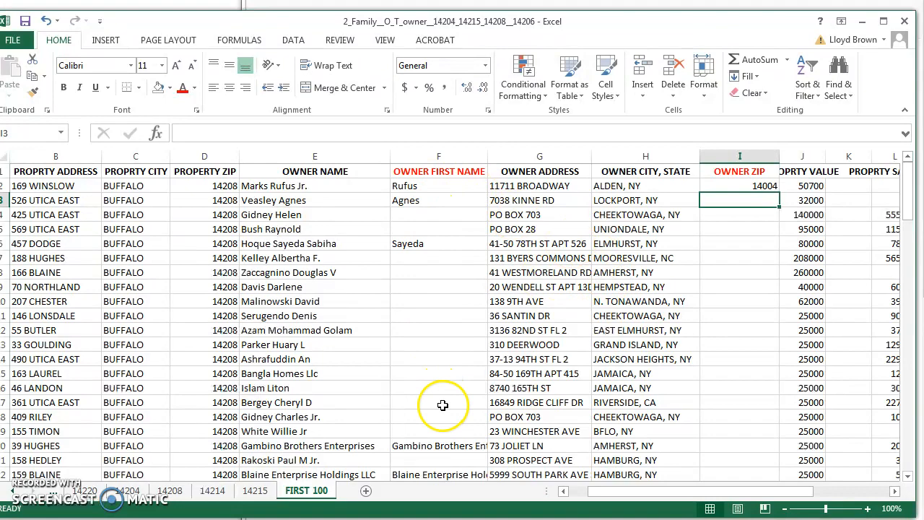
pyautogui.scroll(-5, 444, 405)
pyautogui.scroll(5, 447, 404)
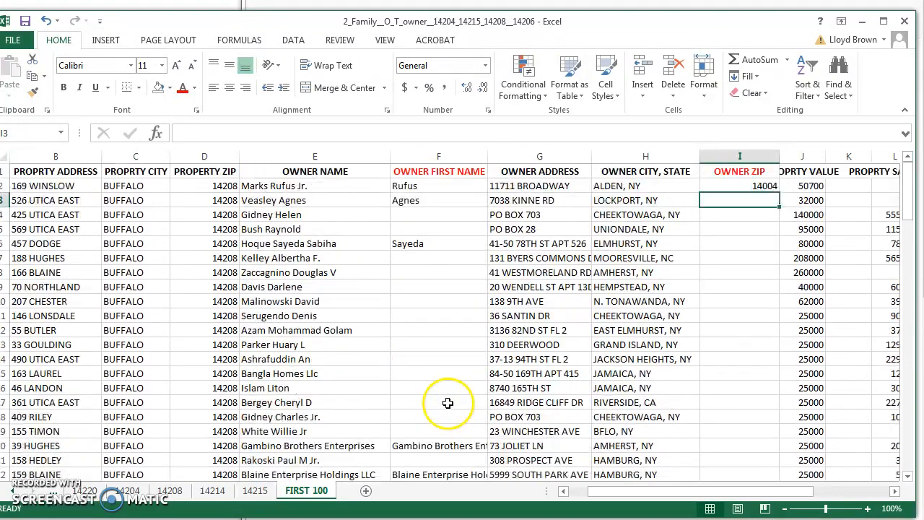